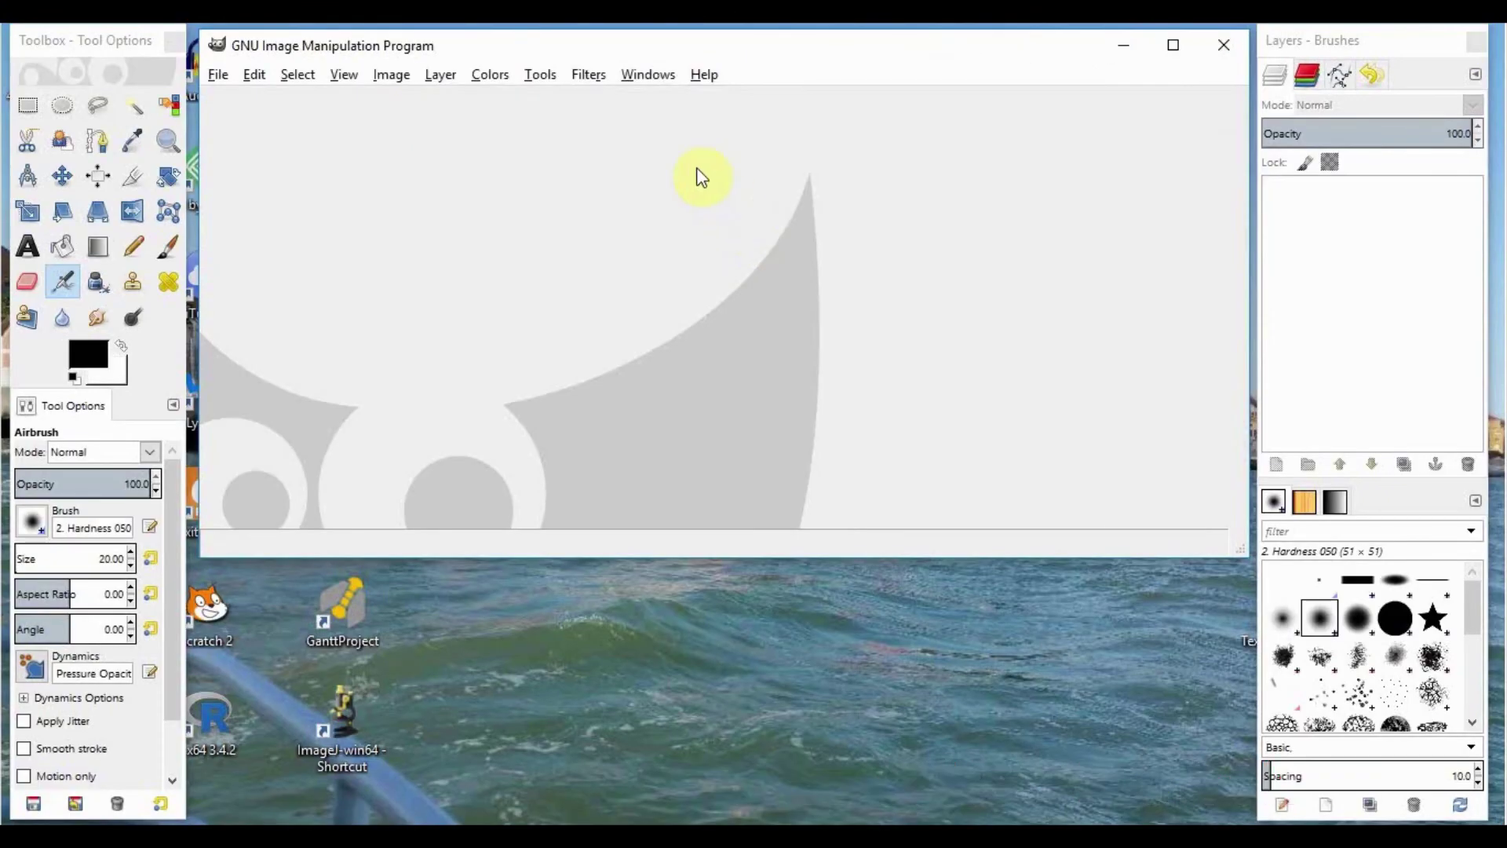
Browse the Windows > Dockable Dialogs submenu, then close the menus without opening anything.
{"action": "left_click", "coordinate": [641, 75]}
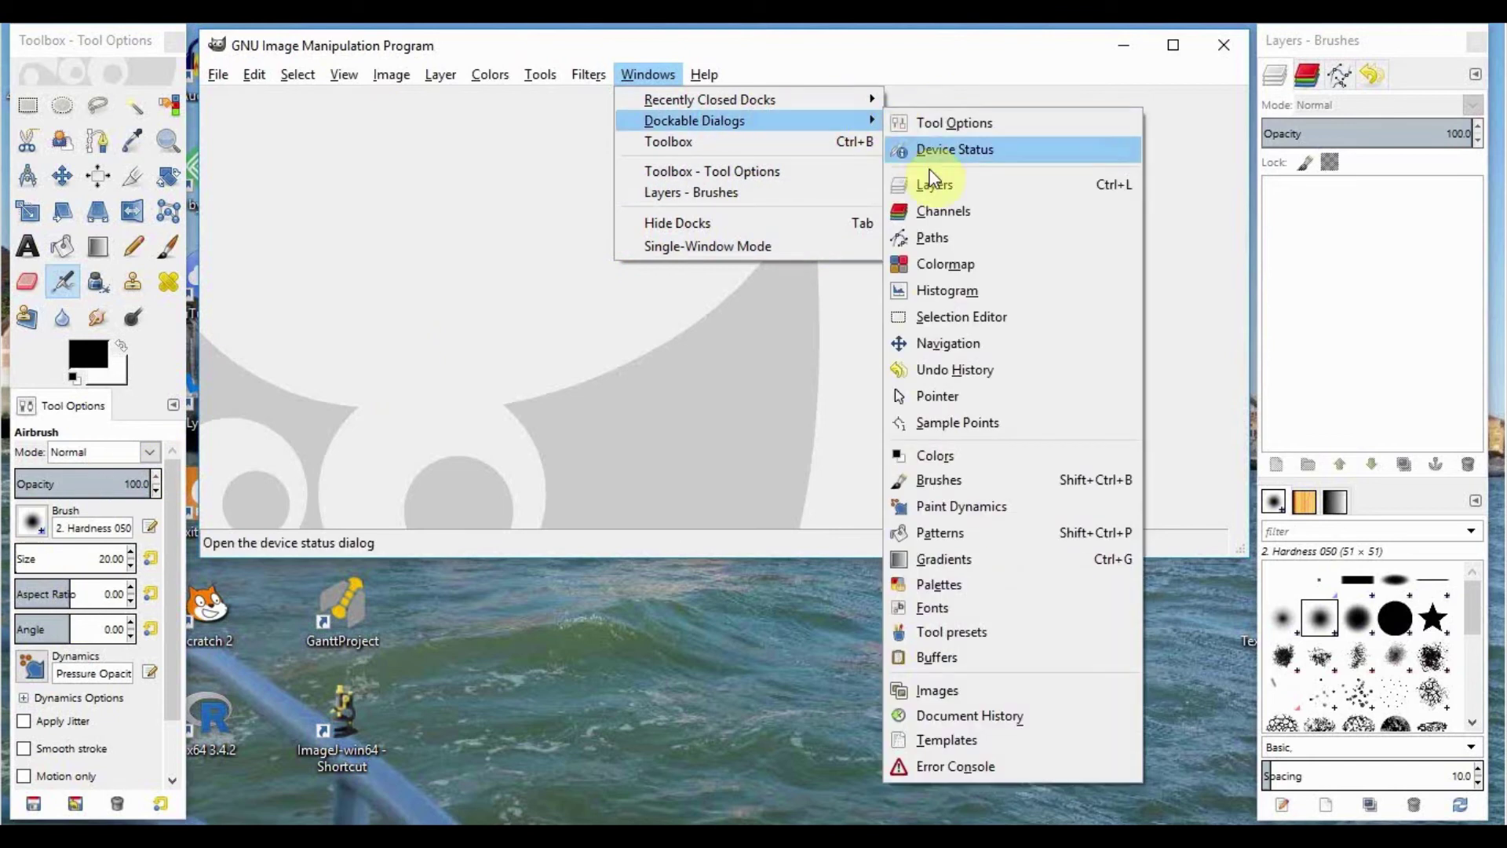
{"action": "mouse_move", "coordinate": [695, 120]}
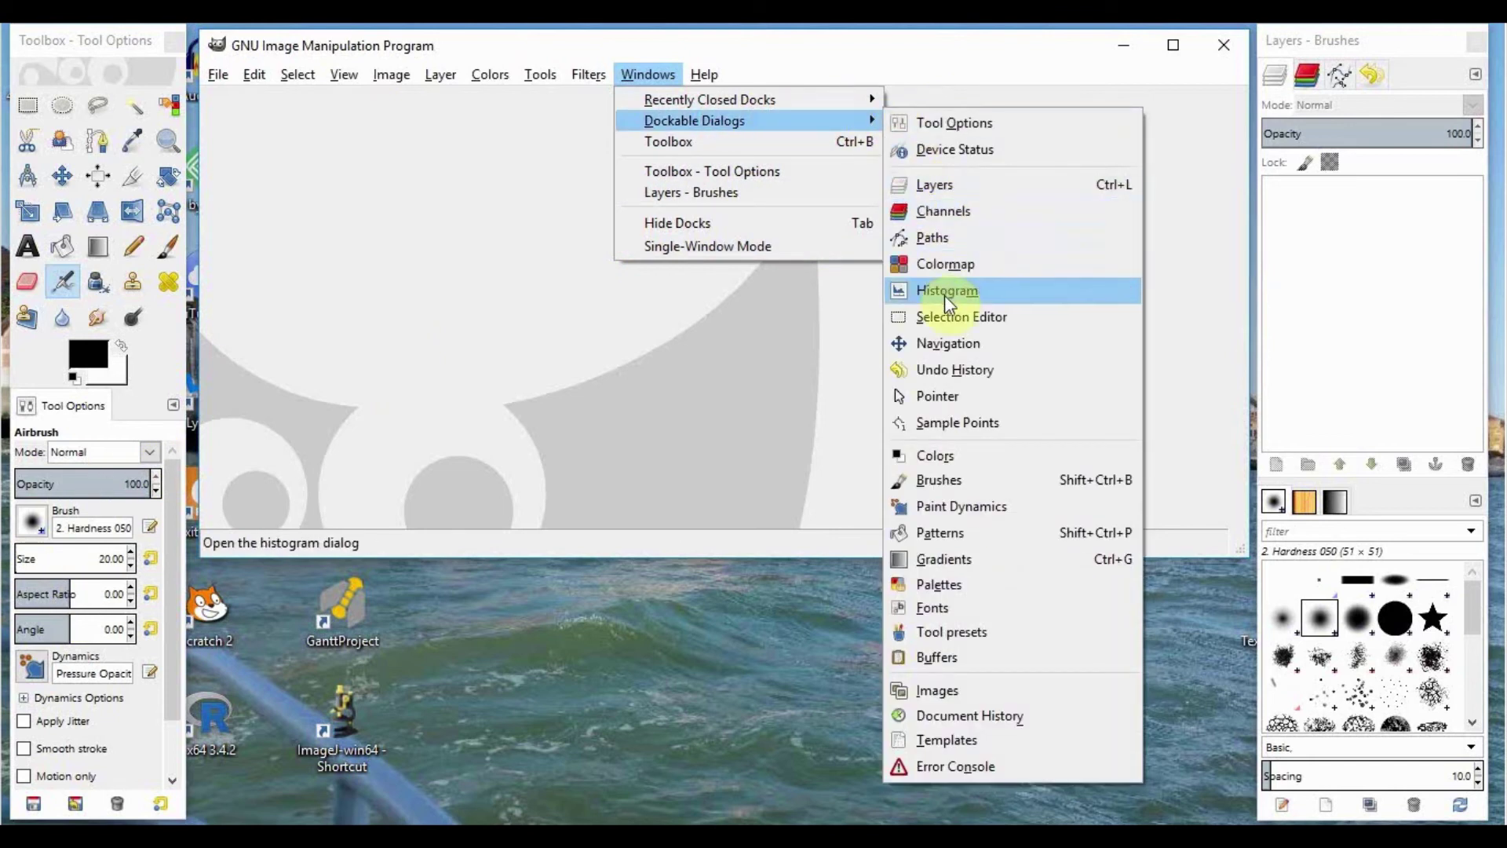
{"action": "left_click", "coordinate": [789, 402]}
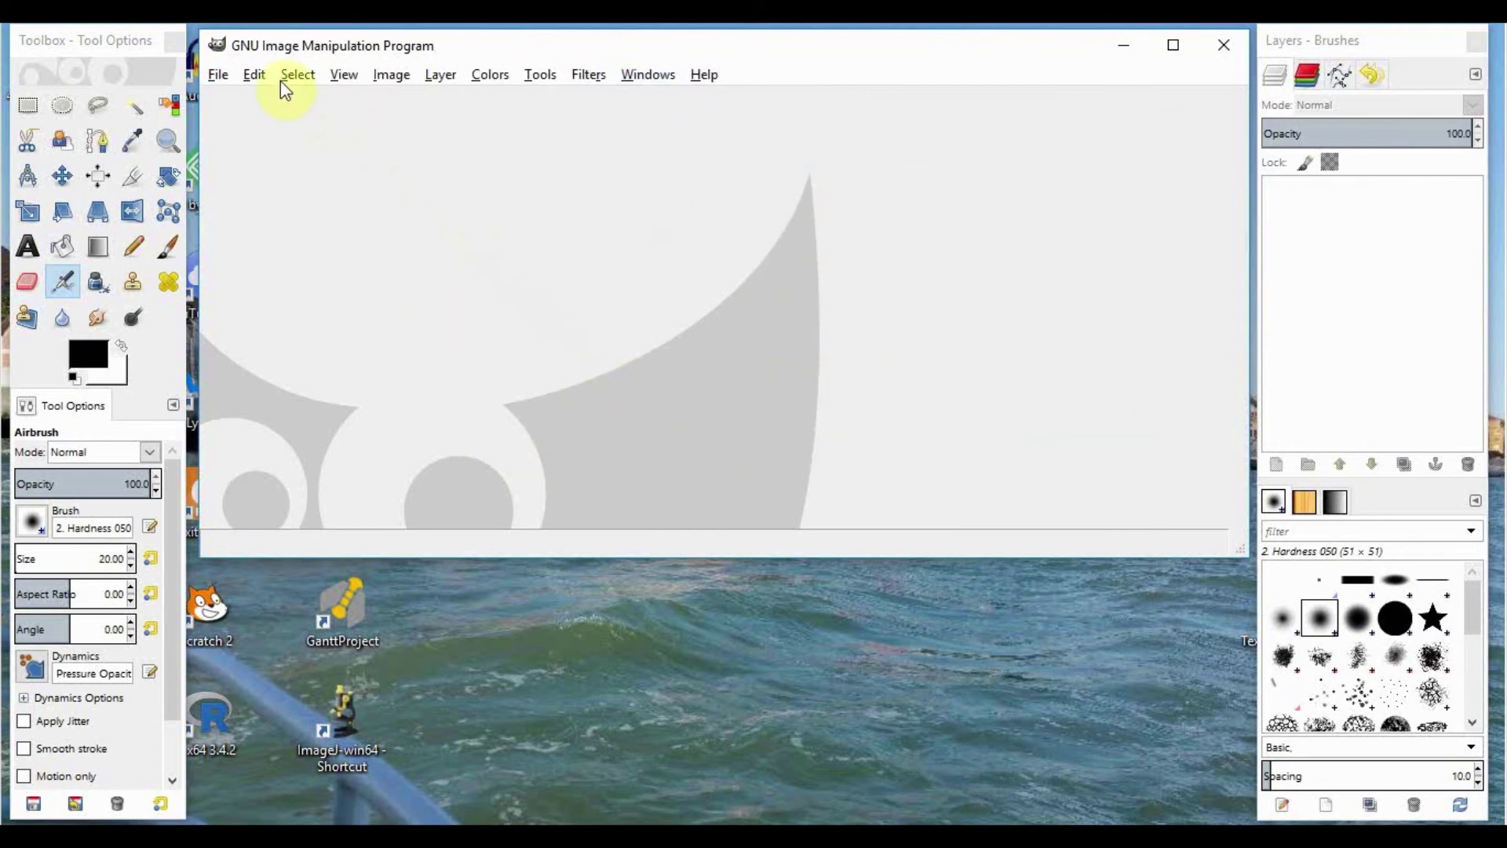
Open Preferences on Window Management with 'Save window positions on exit' checked.
{"action": "left_click", "coordinate": [256, 74]}
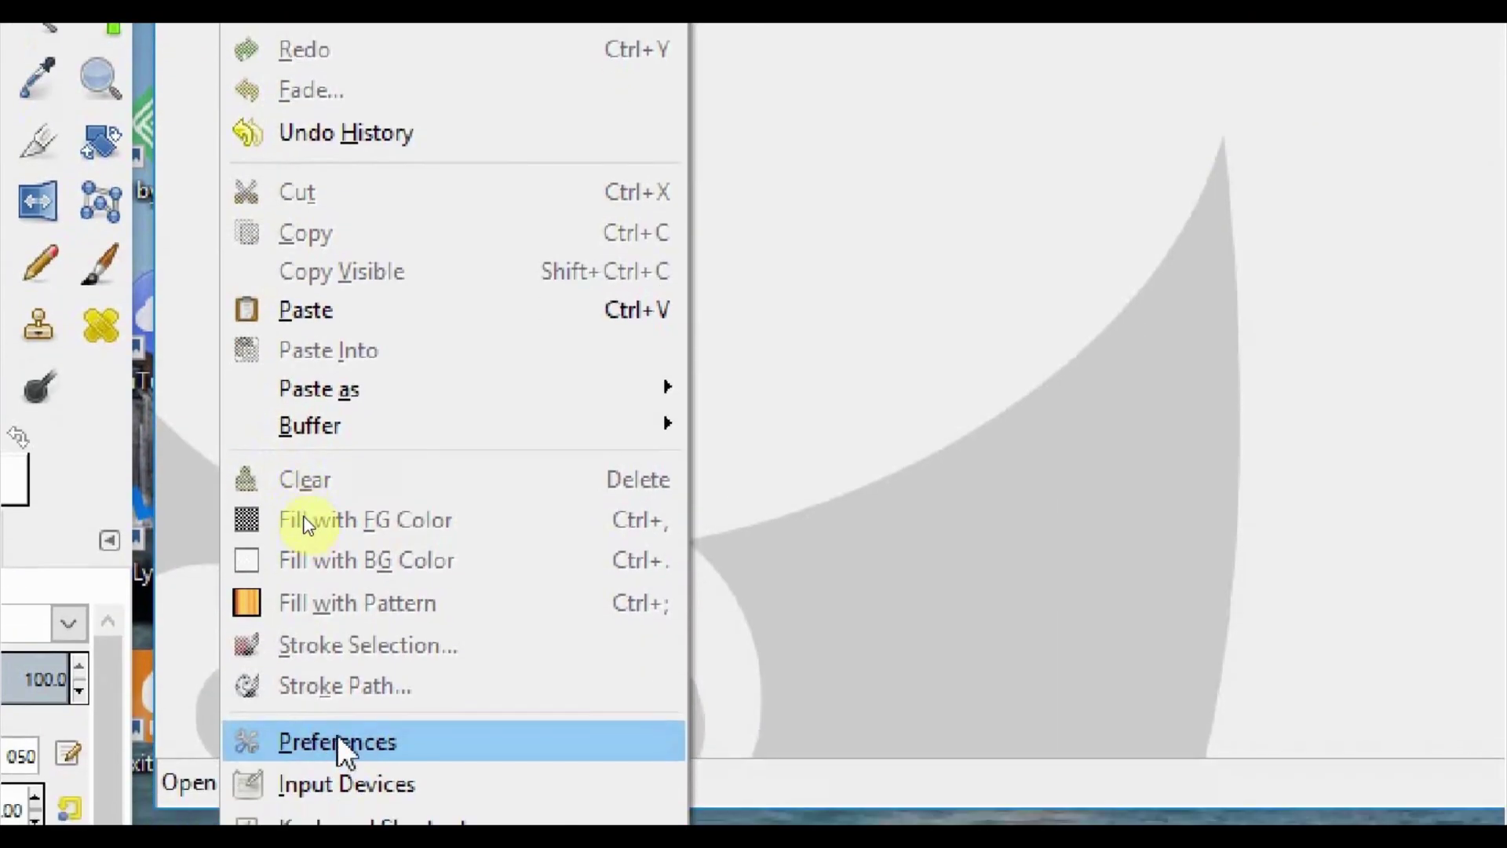
{"action": "left_click", "coordinate": [337, 734]}
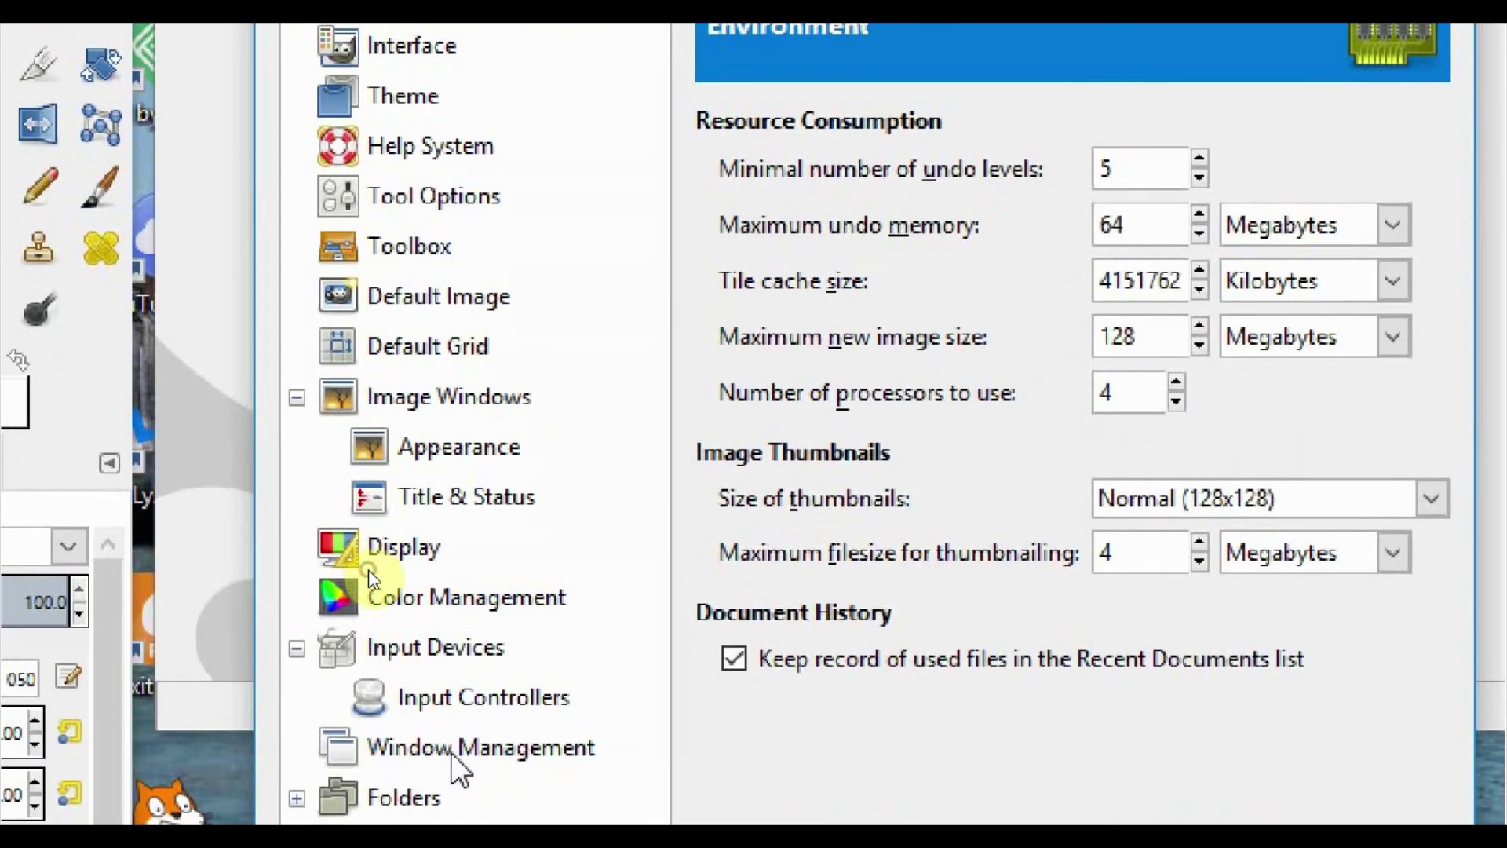
{"action": "left_click", "coordinate": [365, 760]}
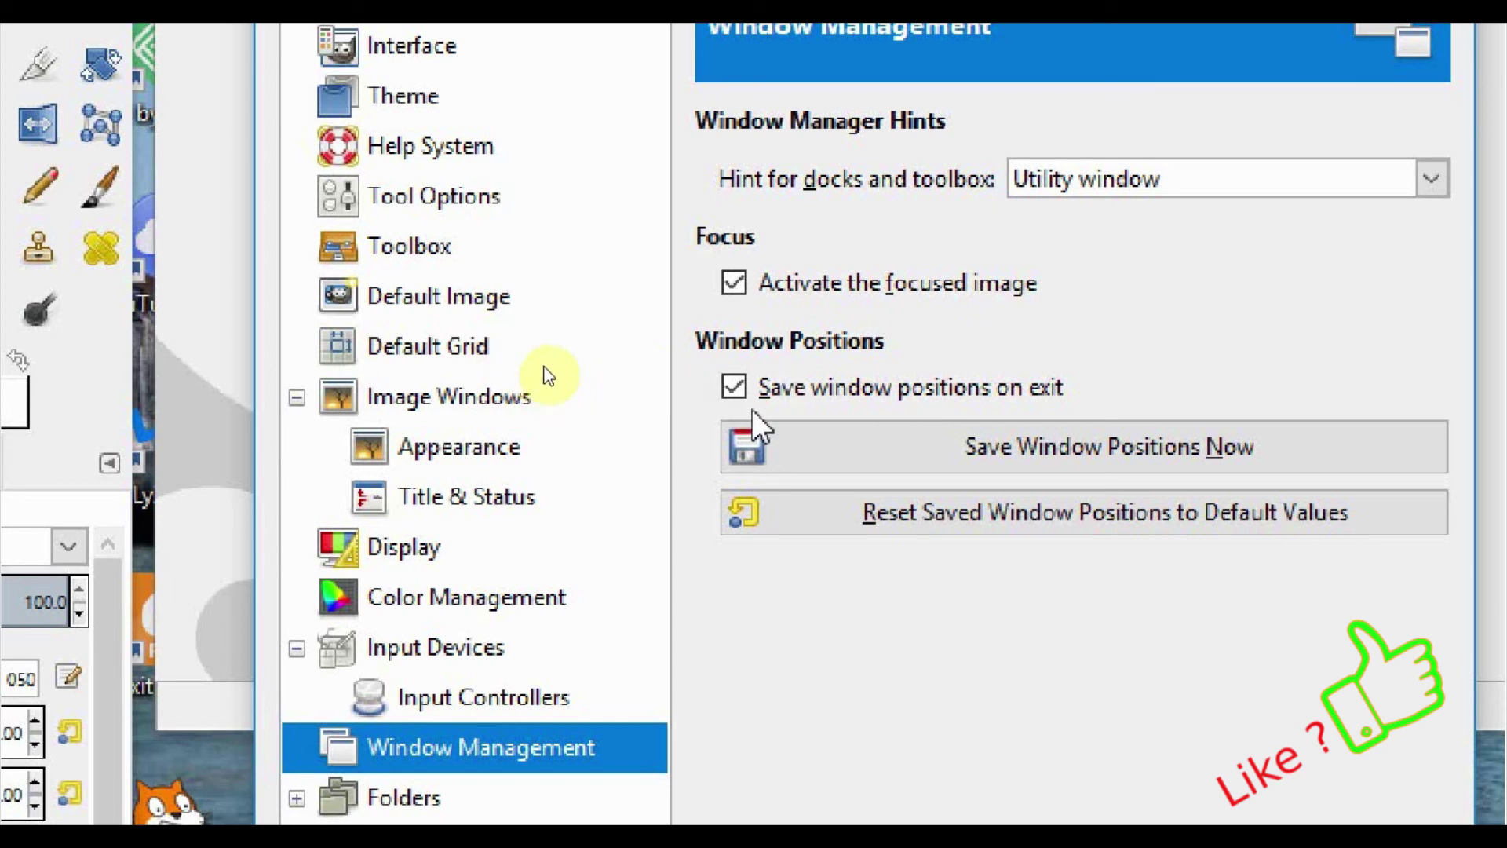
{"action": "left_click", "coordinate": [734, 388]}
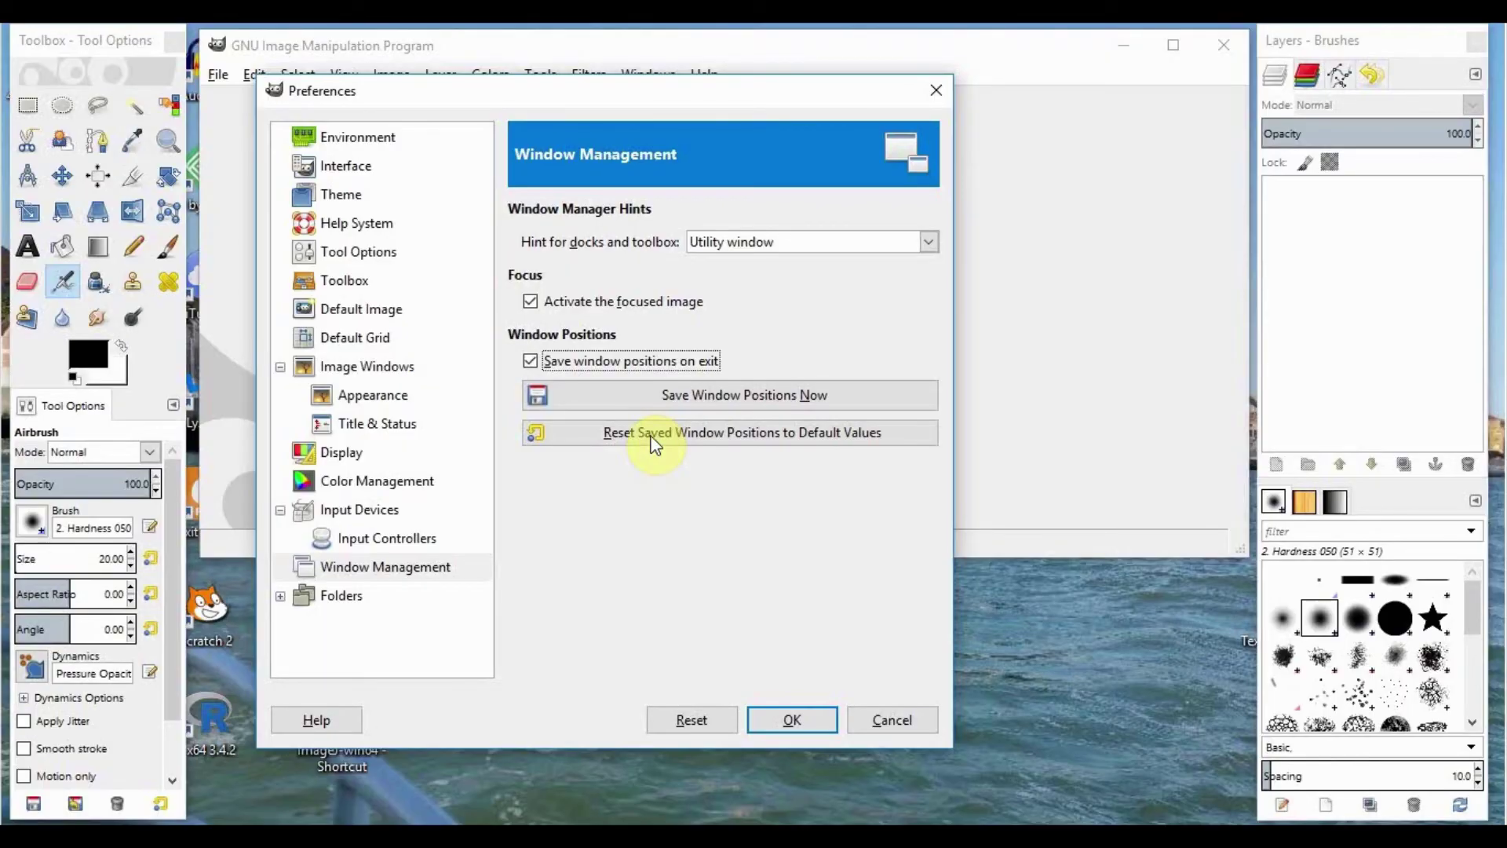
Reset saved window positions to default values and acknowledge the next-start notice.
{"action": "left_click", "coordinate": [653, 438]}
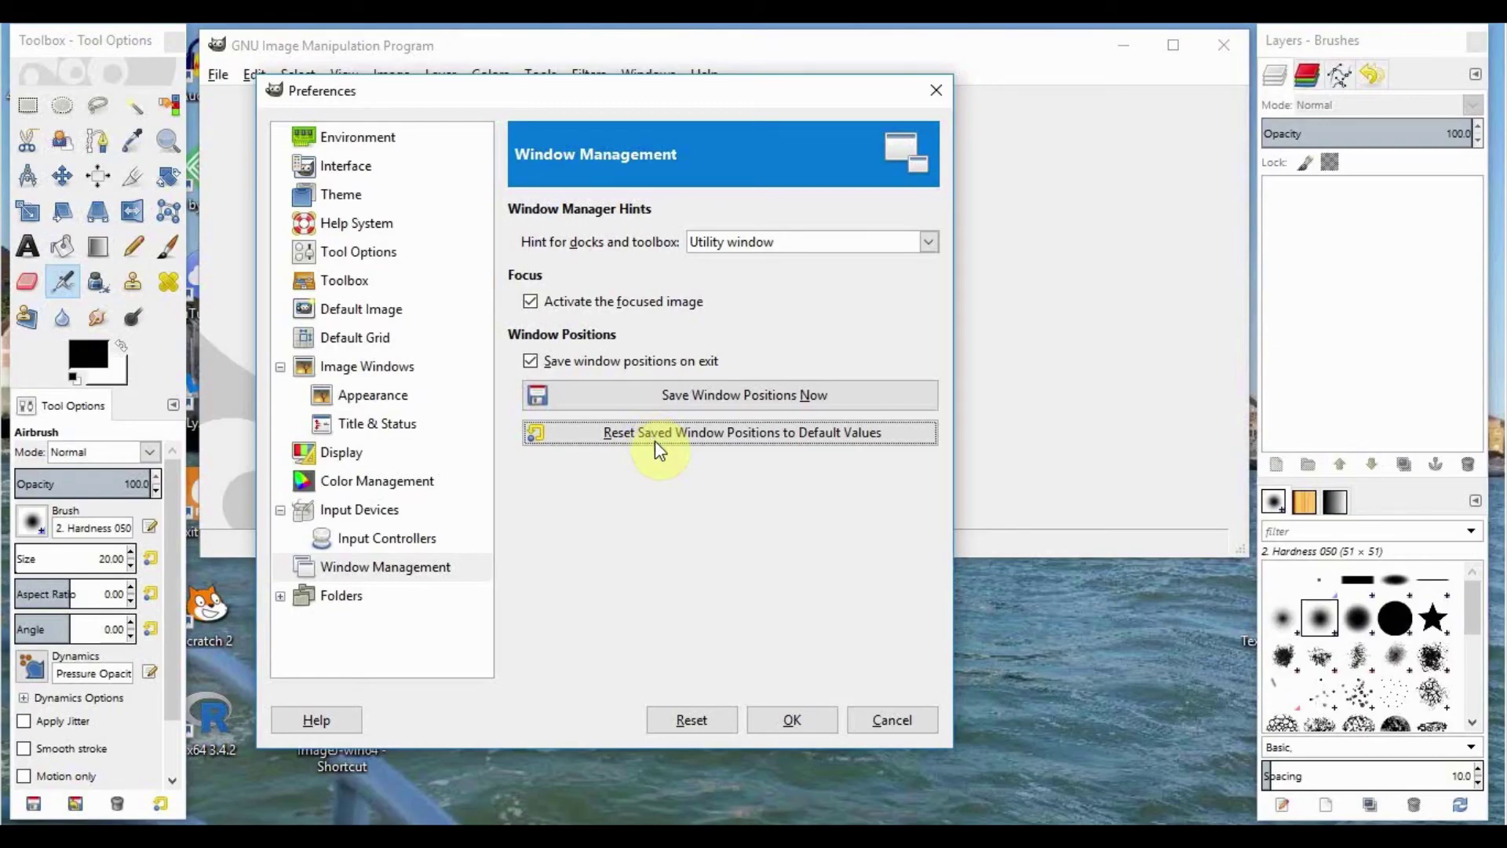
{"action": "left_click", "coordinate": [655, 441]}
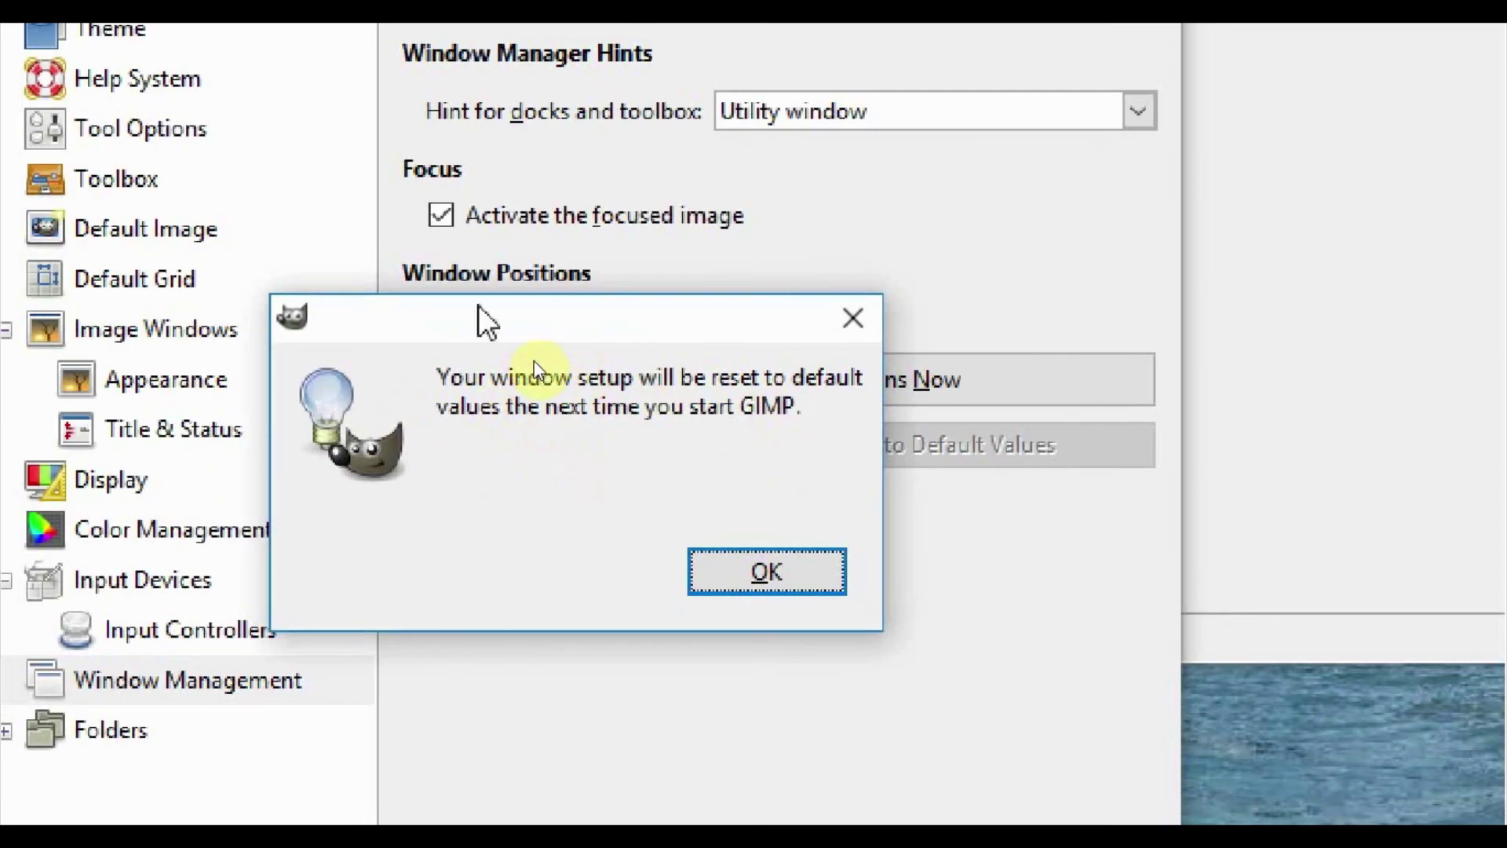
{"action": "left_click", "coordinate": [793, 587]}
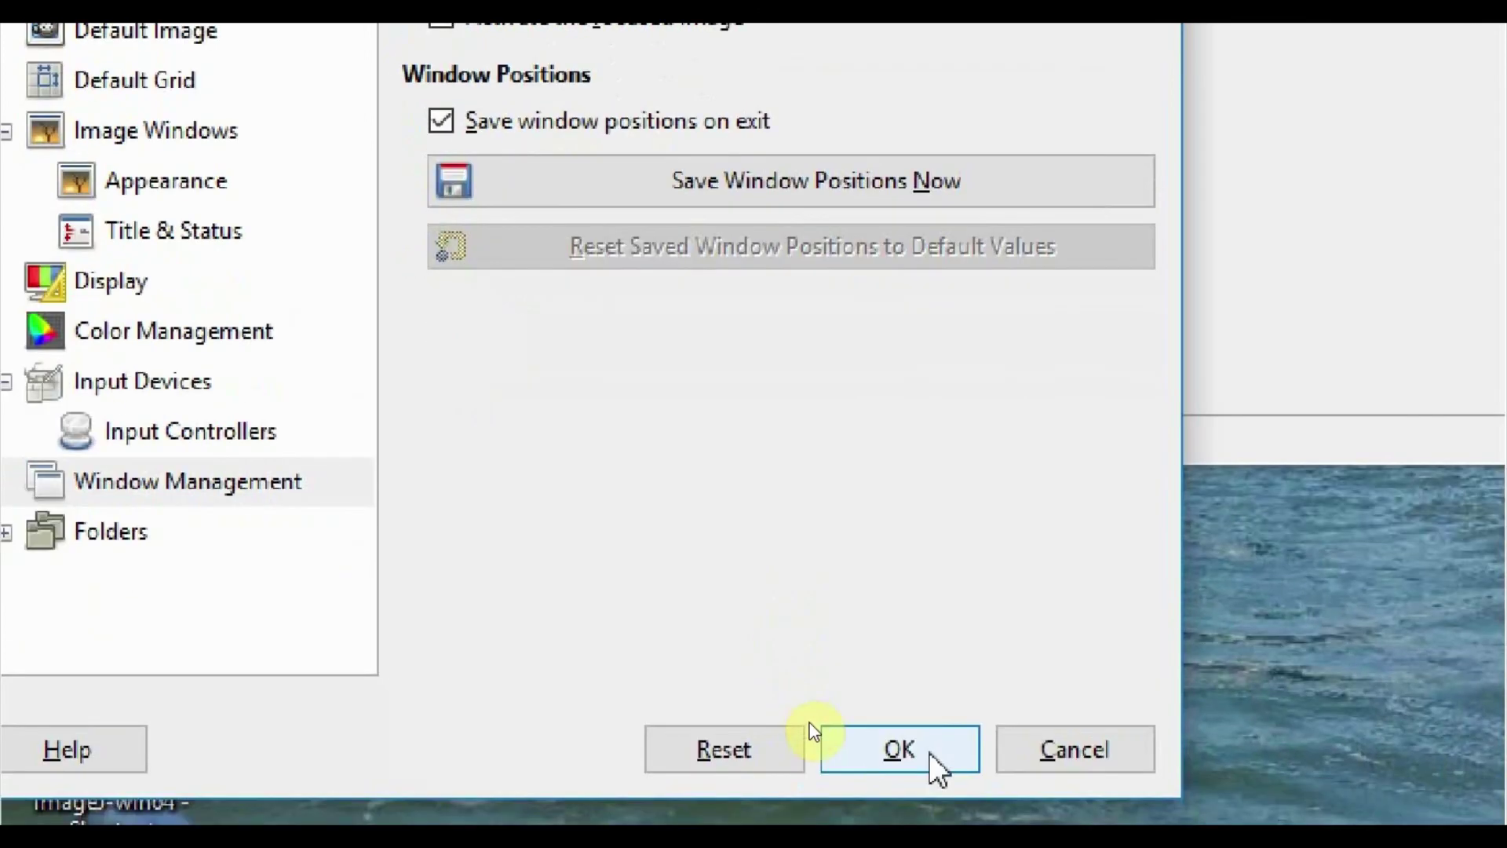
Apply the preferences, quit and relaunch GIMP, then maximize its main window.
{"action": "left_click", "coordinate": [899, 749]}
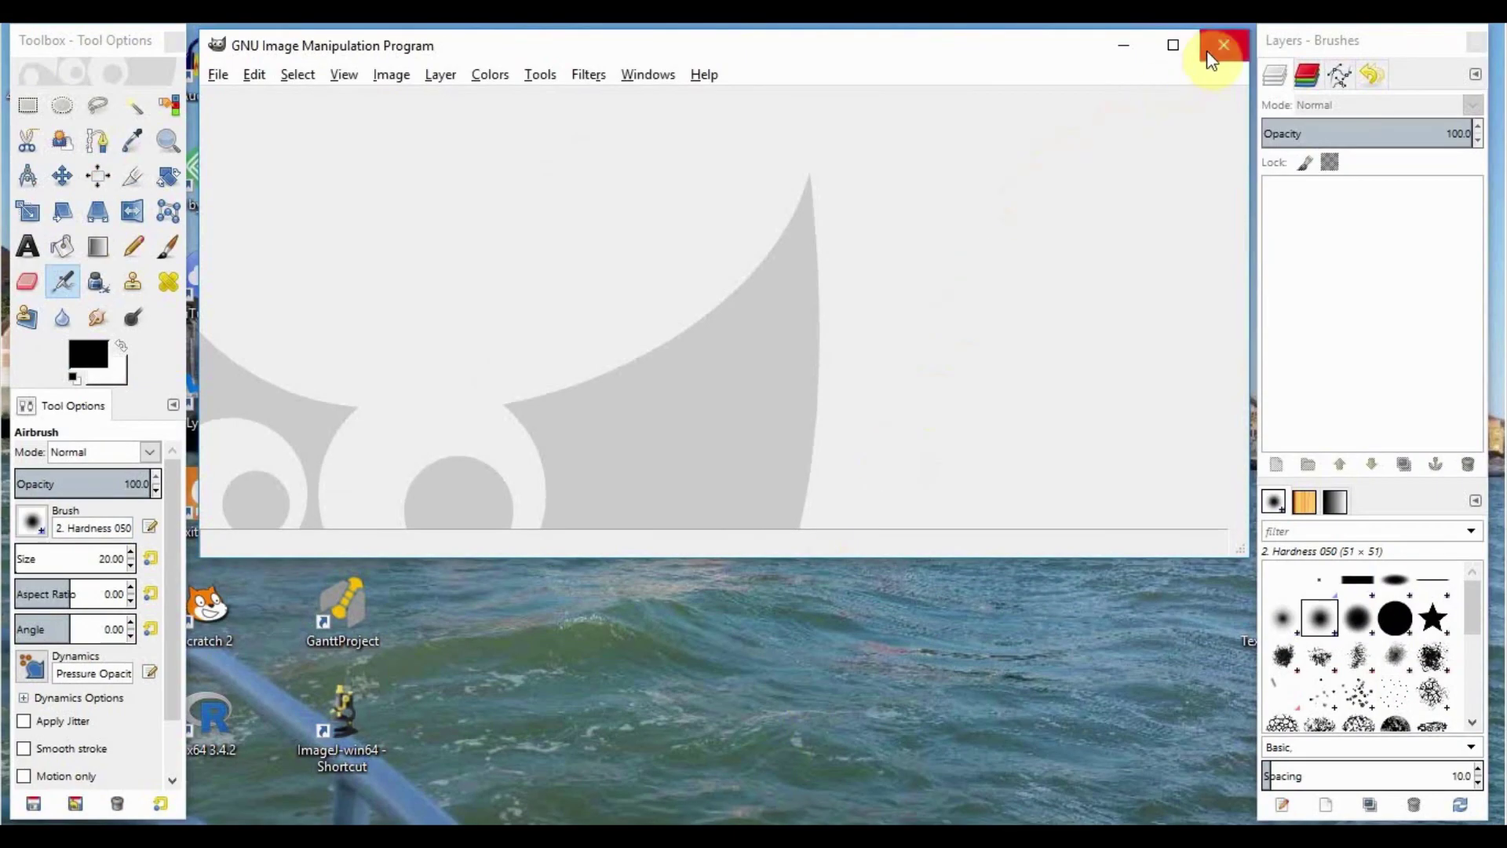
{"action": "left_click", "coordinate": [1223, 45]}
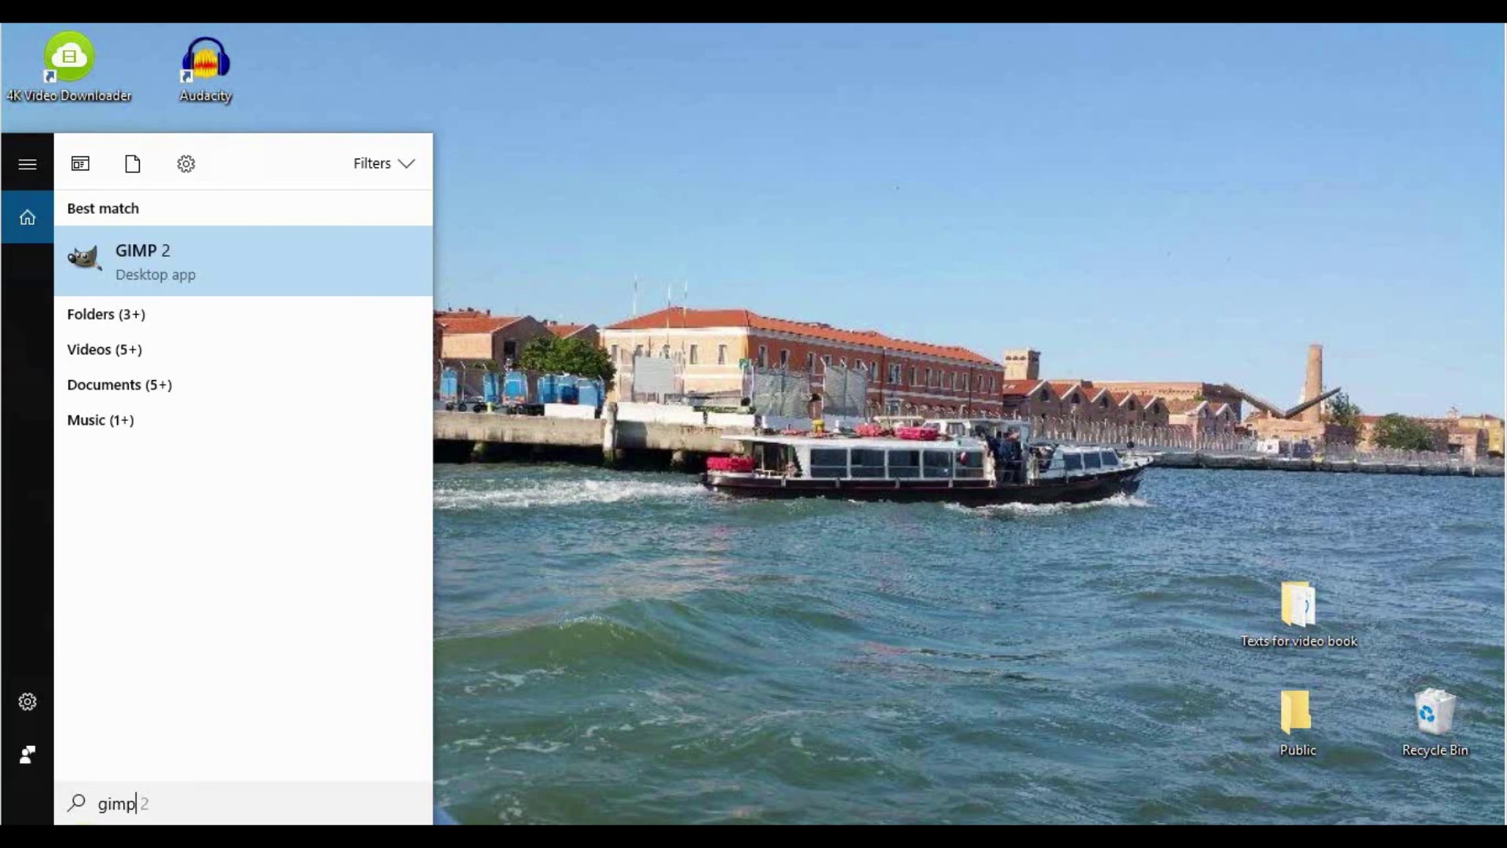
{"action": "key", "text": "Return"}
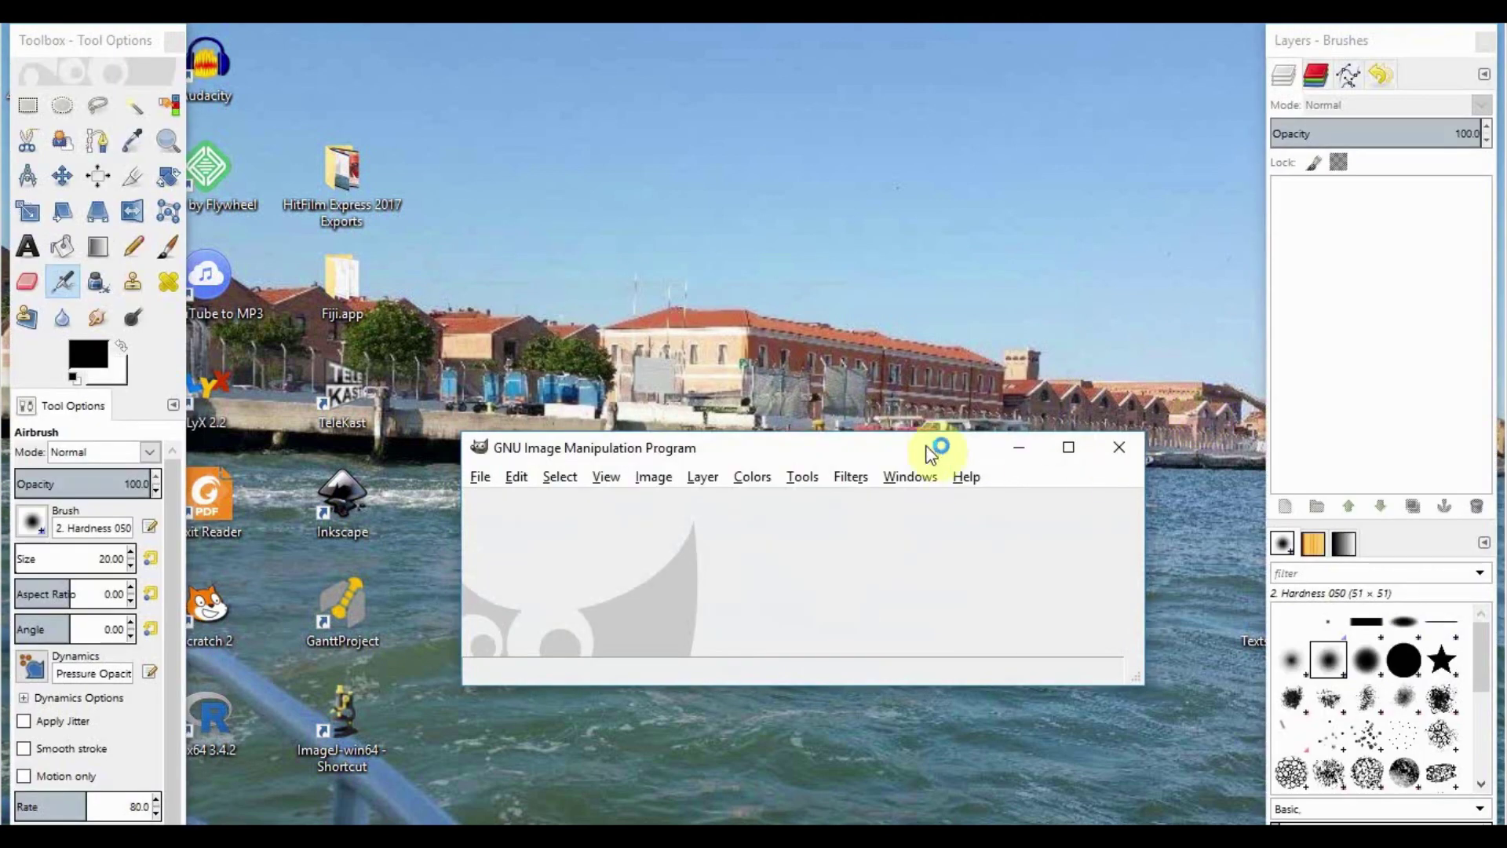
{"action": "left_click", "coordinate": [1069, 448]}
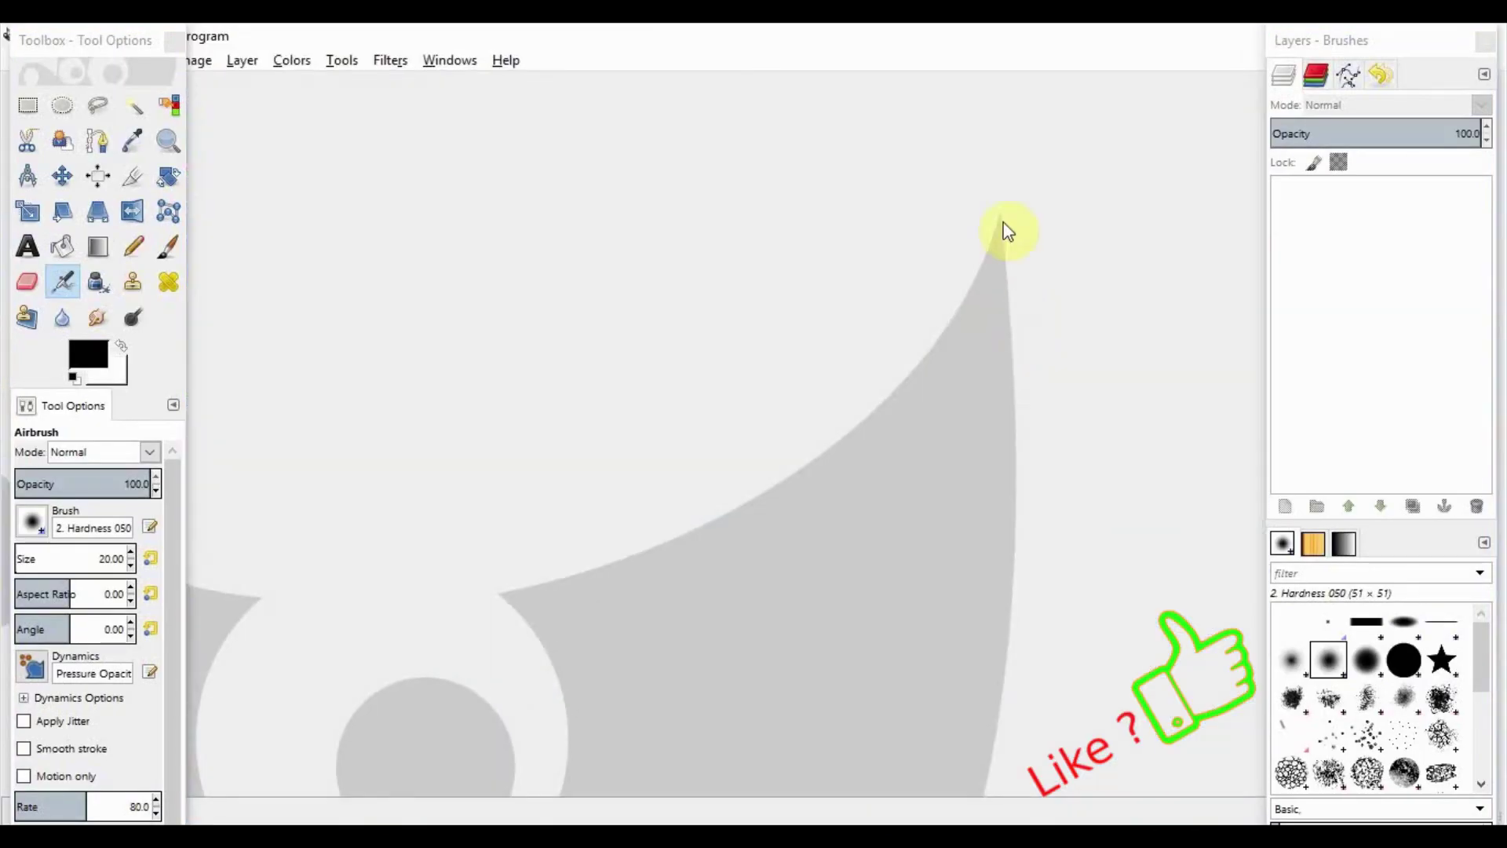